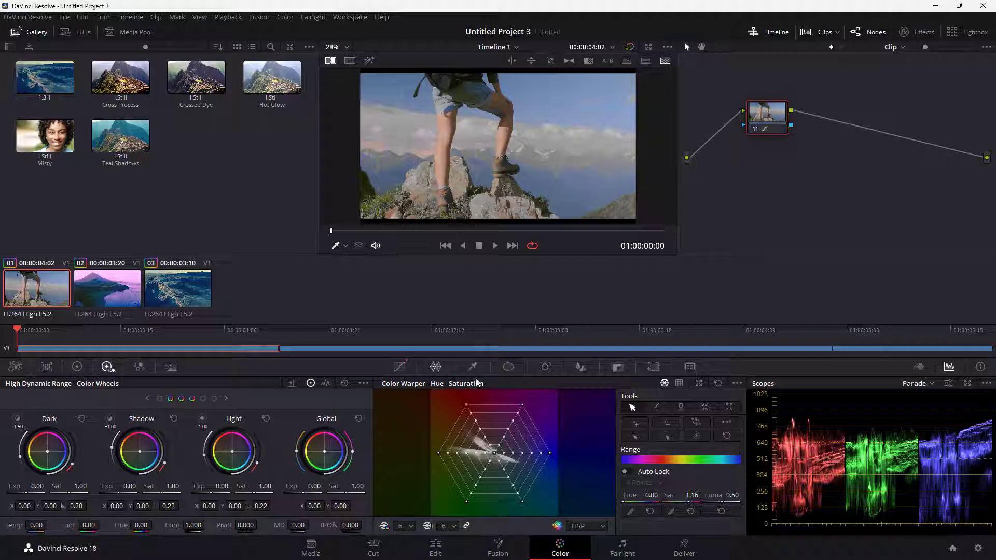
Switch the Color Warper to Chroma - Luma and test pulling grid 1's bright blue corner toward yellow and back.
{"action": "left_click", "coordinate": [678, 382]}
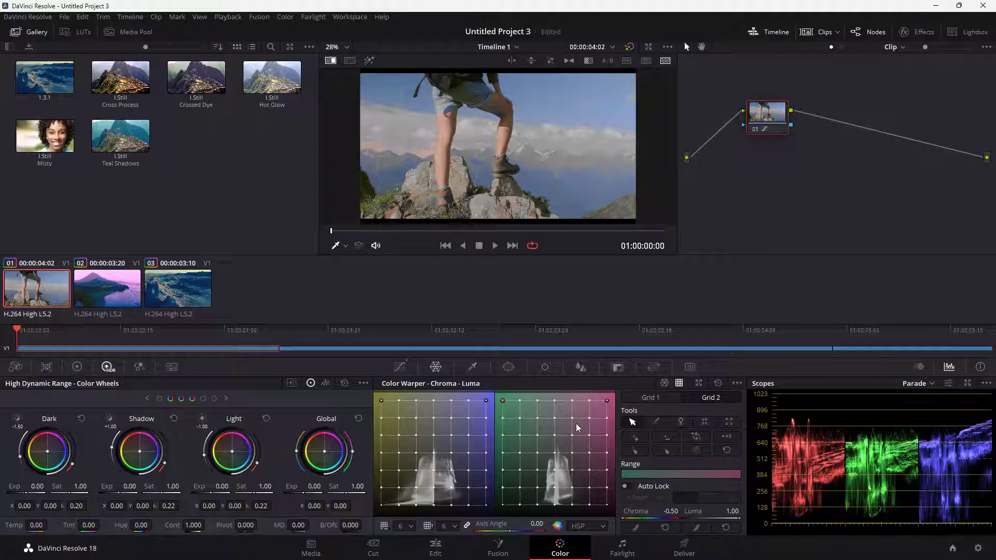
{"action": "left_click_drag", "start_coordinate": [487, 403], "coordinate": [413, 393]}
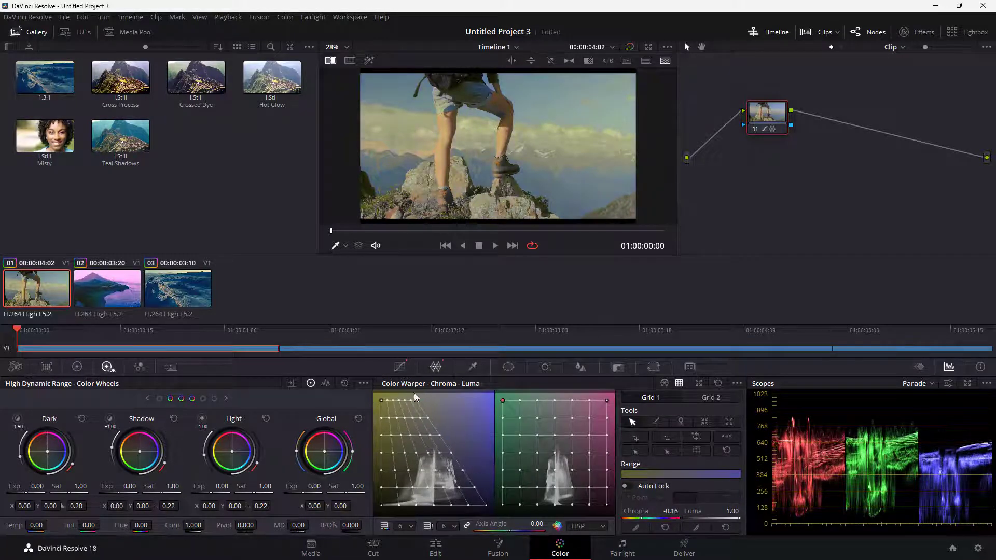
{"action": "mouse_move", "coordinate": [484, 508]}
{"action": "left_mouse_down"}
{"action": "mouse_move", "coordinate": [430, 512]}
{"action": "mouse_move", "coordinate": [501, 514]}
{"action": "left_mouse_up"}
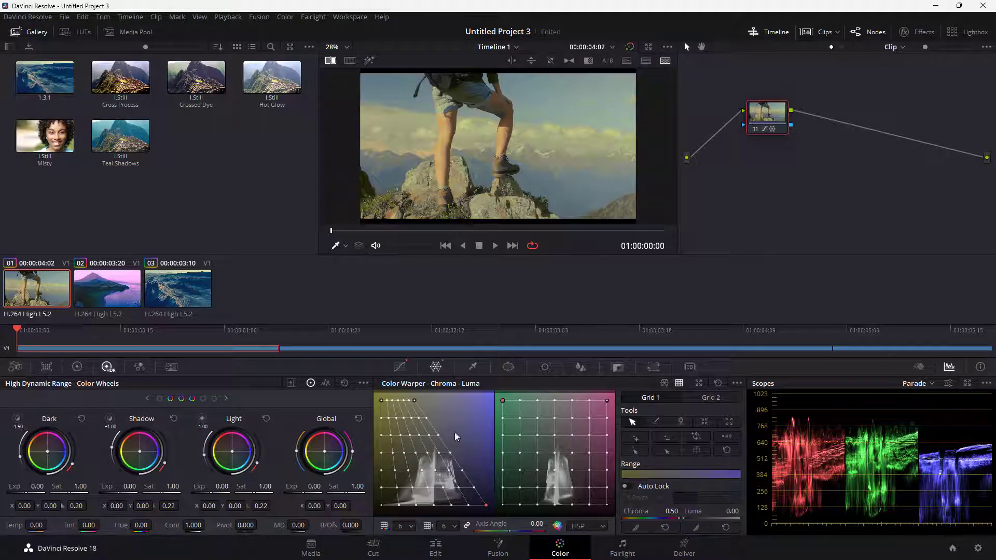
{"action": "left_click_drag", "start_coordinate": [414, 400], "coordinate": [483, 400]}
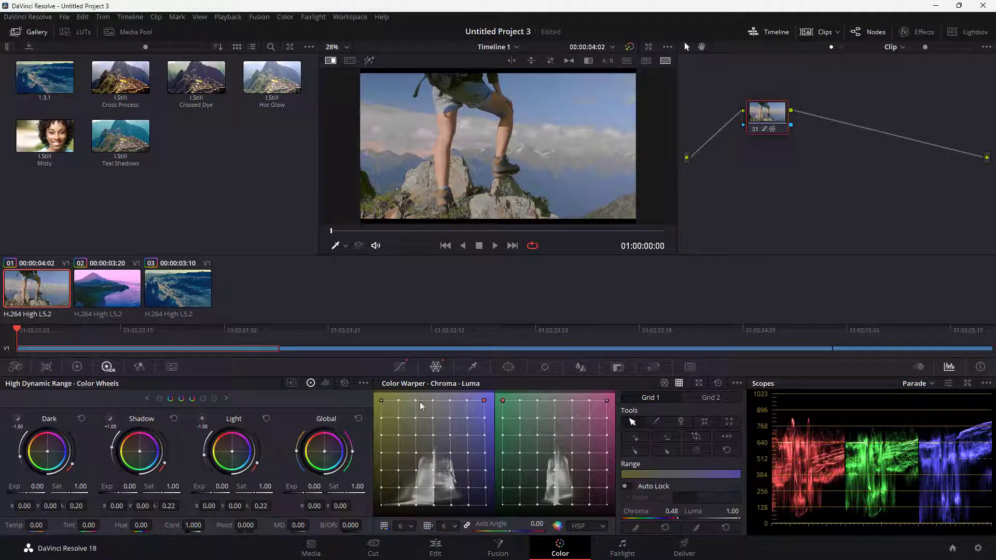
Try warping grid 1's bright yellow corner toward blue and its dark blue corner inward, returning both to their original positions.
{"action": "left_click_drag", "start_coordinate": [381, 401], "coordinate": [460, 398]}
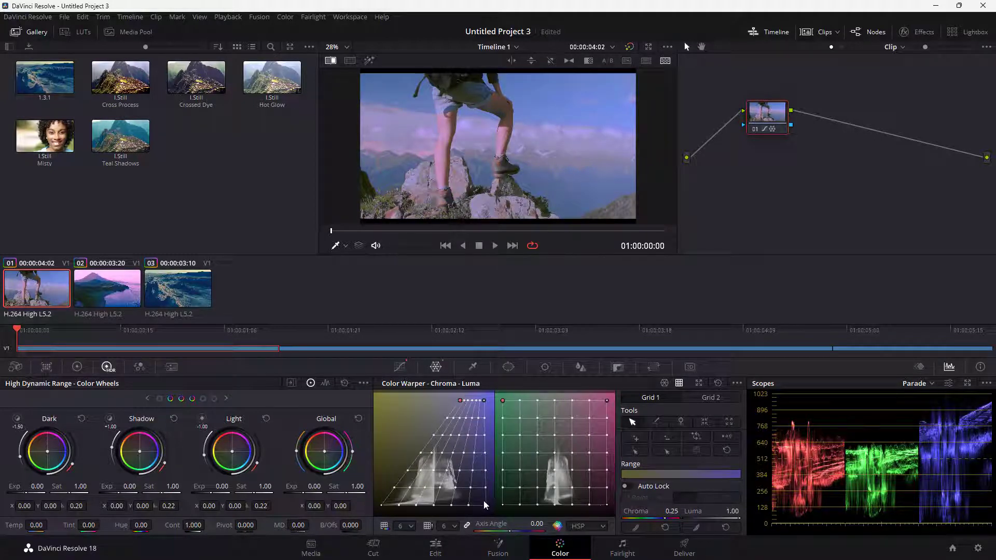
{"action": "left_click_drag", "start_coordinate": [485, 504], "coordinate": [439, 504]}
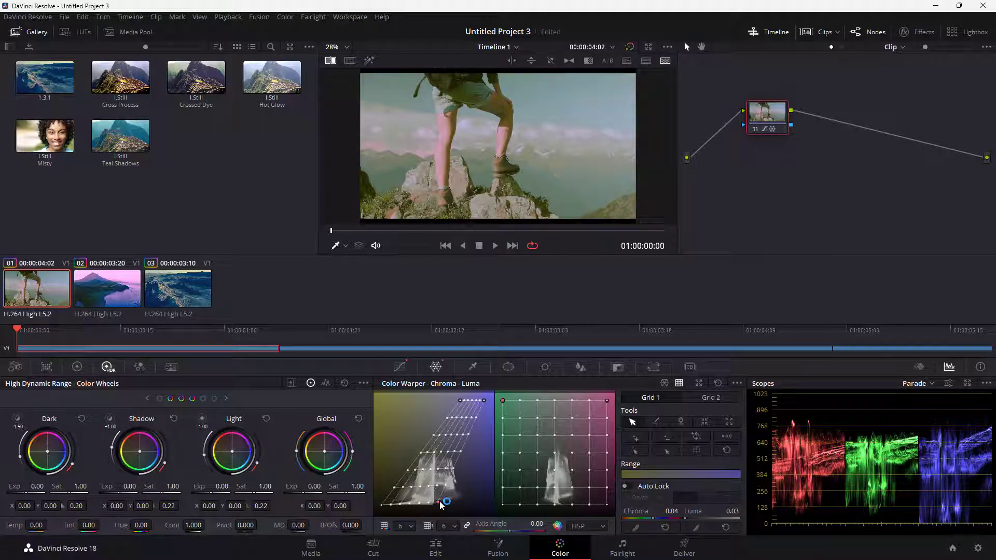
{"action": "left_click_drag", "start_coordinate": [460, 399], "coordinate": [381, 399]}
{"action": "left_click_drag", "start_coordinate": [438, 505], "coordinate": [486, 503]}
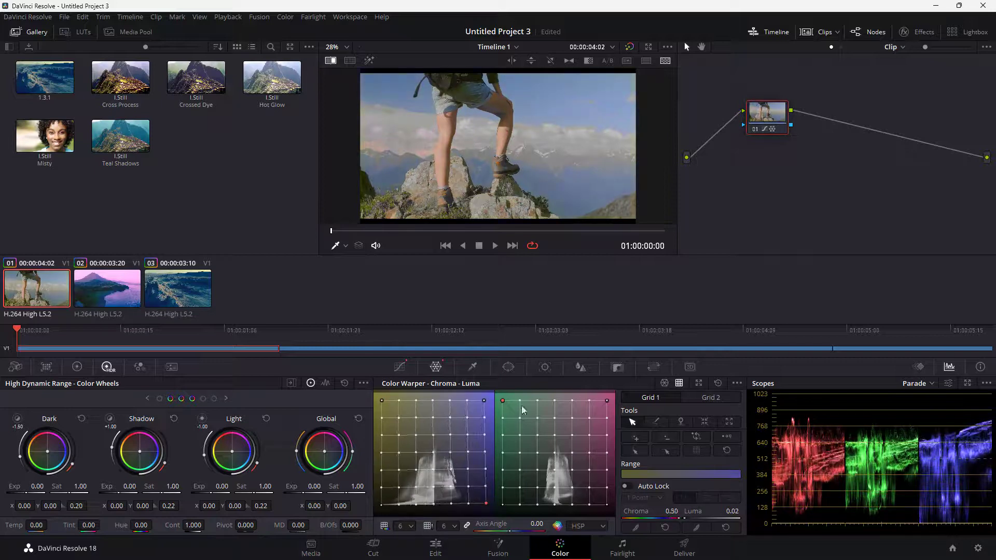
Move grid 1's bright yellow corner to about chroma -0.13 and raise a central point to about chroma 0.15, luma 0.87.
{"action": "mouse_move", "coordinate": [504, 399]}
{"action": "left_mouse_down"}
{"action": "mouse_move", "coordinate": [551, 400]}
{"action": "mouse_move", "coordinate": [497, 399]}
{"action": "left_mouse_up"}
{"action": "mouse_move", "coordinate": [605, 399]}
{"action": "left_mouse_down"}
{"action": "mouse_move", "coordinate": [590, 393]}
{"action": "mouse_move", "coordinate": [611, 396]}
{"action": "left_mouse_up"}
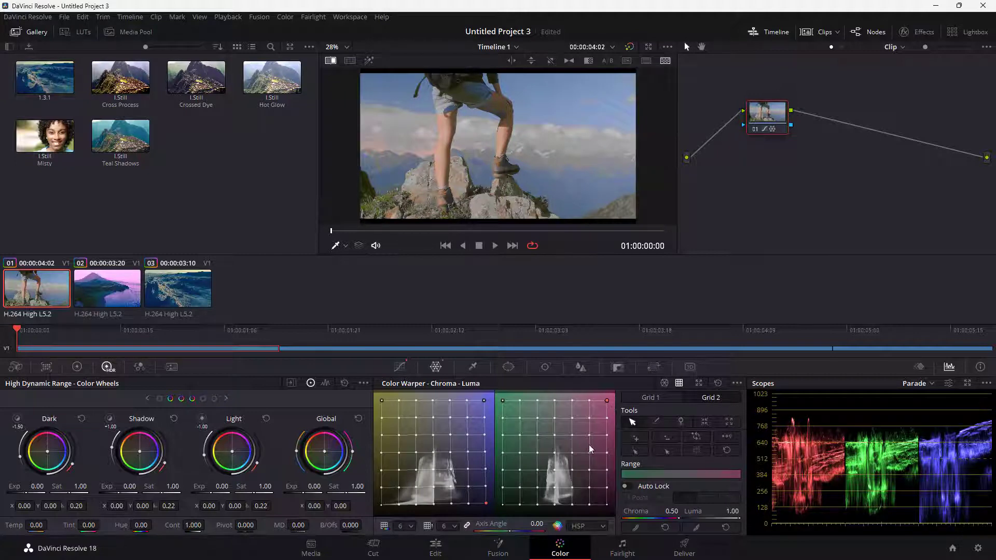
{"action": "left_click_drag", "start_coordinate": [381, 401], "coordinate": [421, 399]}
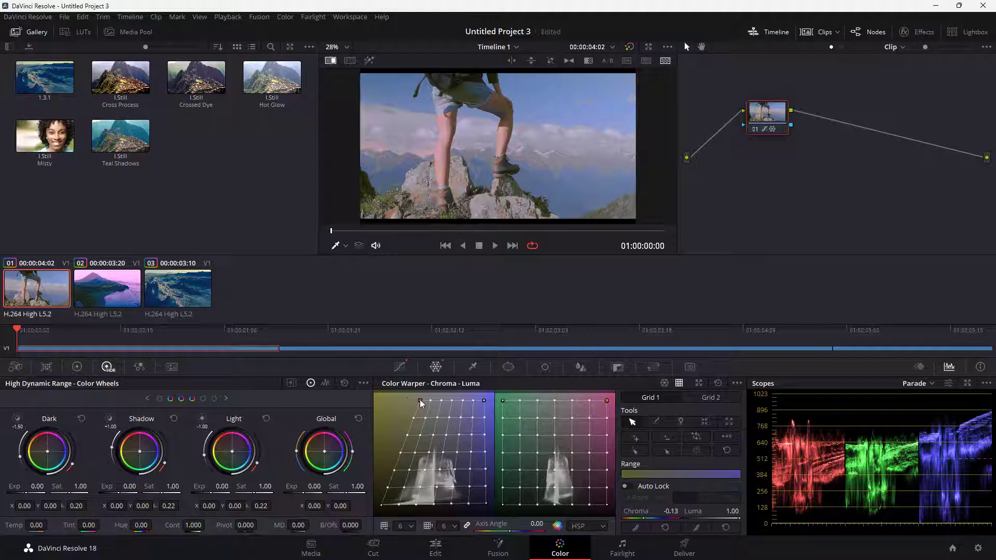
{"action": "left_click_drag", "start_coordinate": [443, 452], "coordinate": [449, 413]}
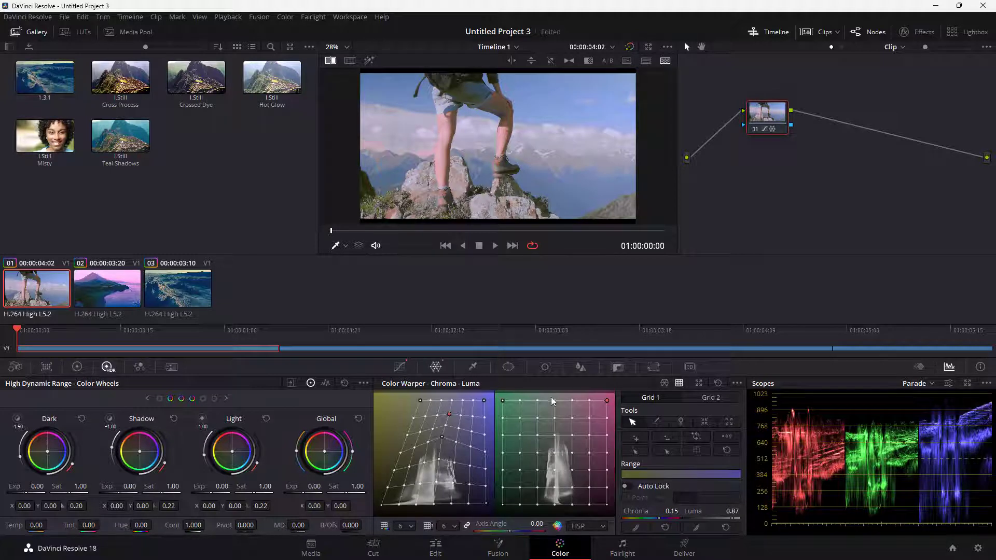
Sample the sky in the viewer and warp its points in both grids, moving grid 1's to about chroma 0.23, luma 0.36.
{"action": "left_click", "coordinate": [531, 87]}
{"action": "mouse_move", "coordinate": [541, 90]}
{"action": "left_mouse_down"}
{"action": "mouse_move", "coordinate": [532, 85]}
{"action": "mouse_move", "coordinate": [558, 87]}
{"action": "mouse_move", "coordinate": [536, 102]}
{"action": "left_mouse_up"}
{"action": "left_click", "coordinate": [454, 480]}
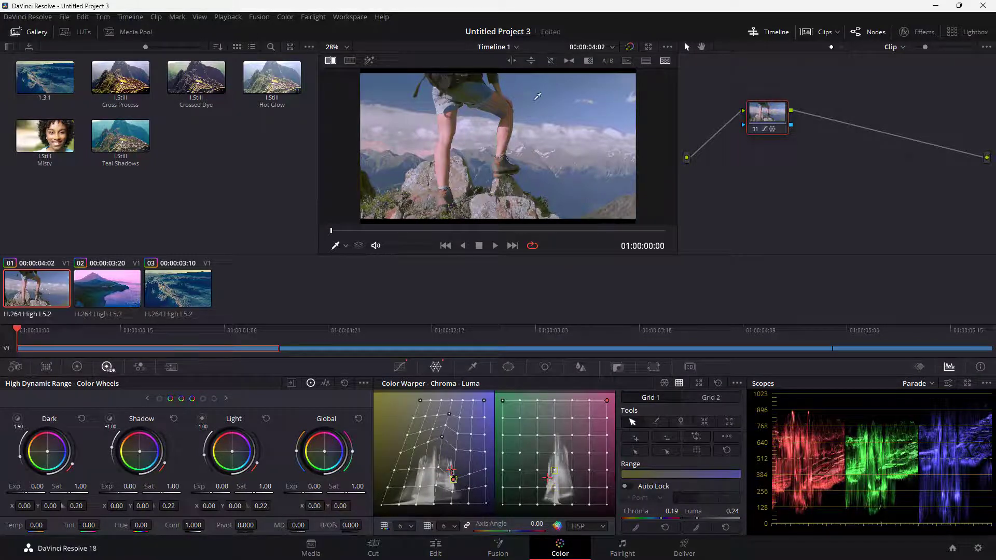
{"action": "mouse_move", "coordinate": [554, 471]}
{"action": "left_mouse_down"}
{"action": "mouse_move", "coordinate": [547, 468]}
{"action": "mouse_move", "coordinate": [569, 472]}
{"action": "mouse_move", "coordinate": [553, 472]}
{"action": "left_mouse_up"}
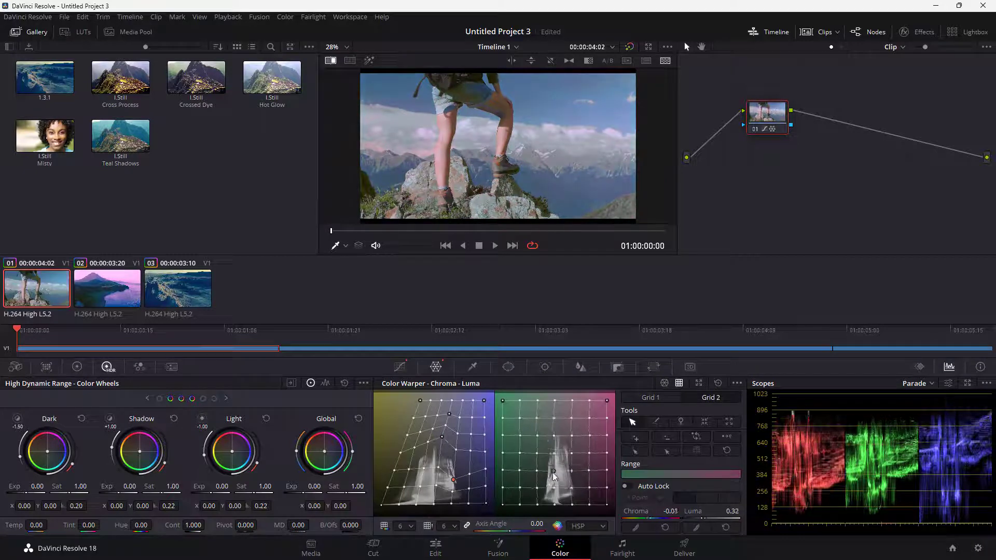
{"action": "left_click_drag", "start_coordinate": [453, 479], "coordinate": [459, 471]}
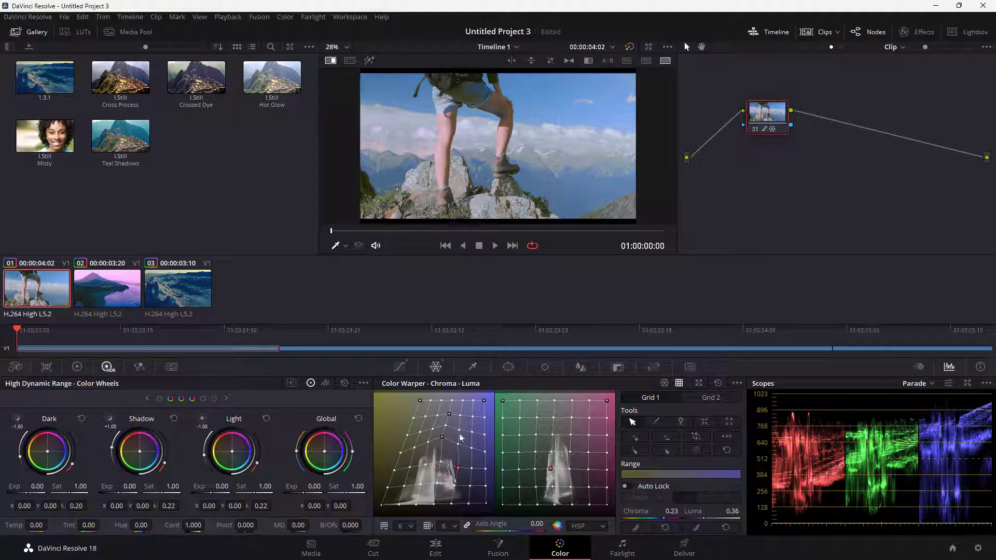
Try grid resolutions of 24 and 4, and shift a central point of grid 1 to about chroma 0.08, luma 0.57.
{"action": "left_click", "coordinate": [411, 526]}
{"action": "left_click", "coordinate": [408, 515]}
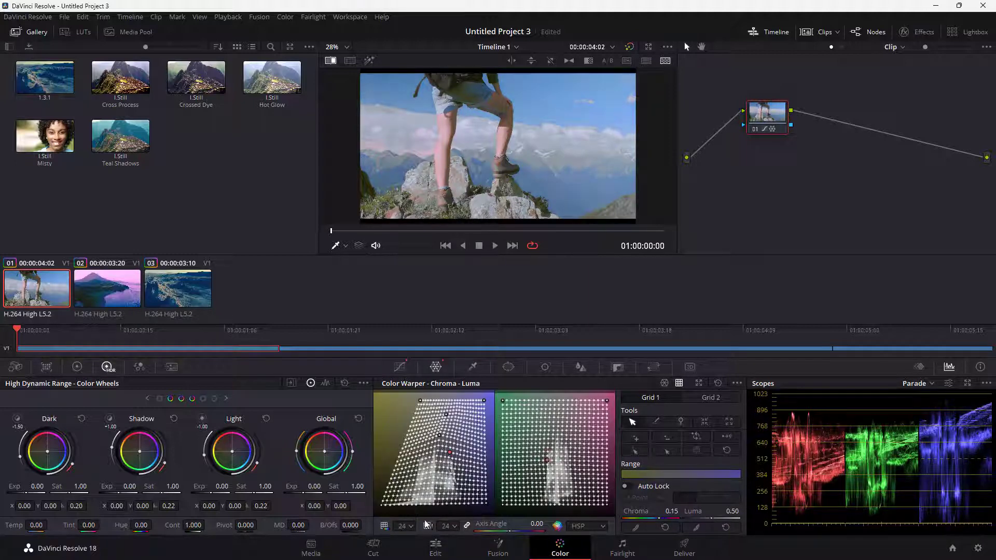
{"action": "left_click", "coordinate": [446, 526]}
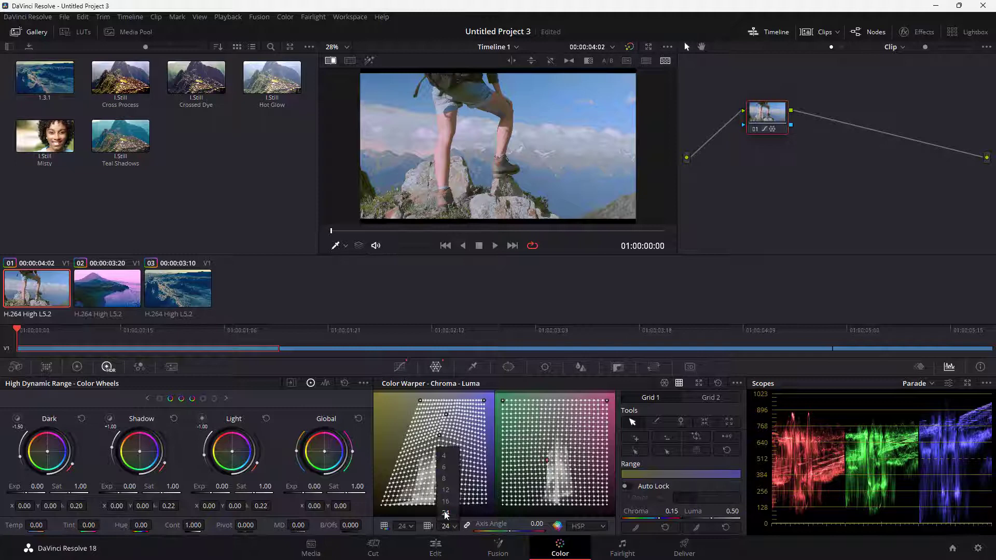
{"action": "left_click", "coordinate": [444, 455]}
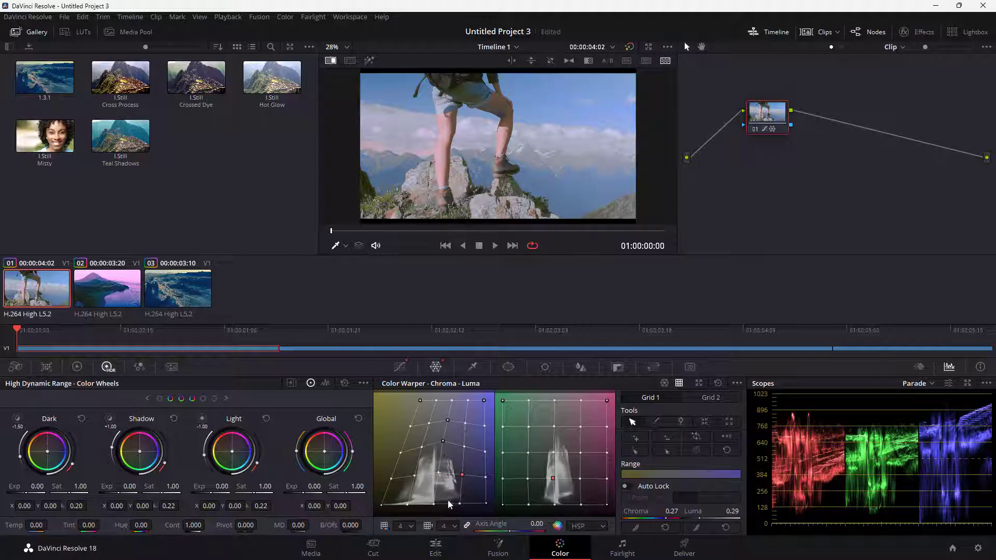
{"action": "left_click_drag", "start_coordinate": [441, 441], "coordinate": [448, 449]}
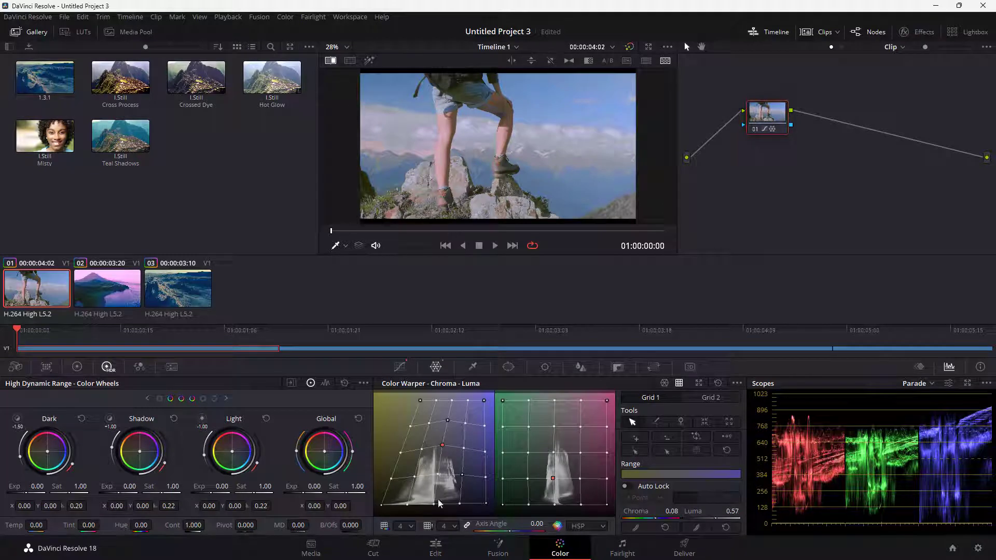
Set the grid resolution to 16 and select a group of points in grid 1's bright blue area with Draw Selection.
{"action": "left_click", "coordinate": [404, 527]}
{"action": "left_click", "coordinate": [402, 500]}
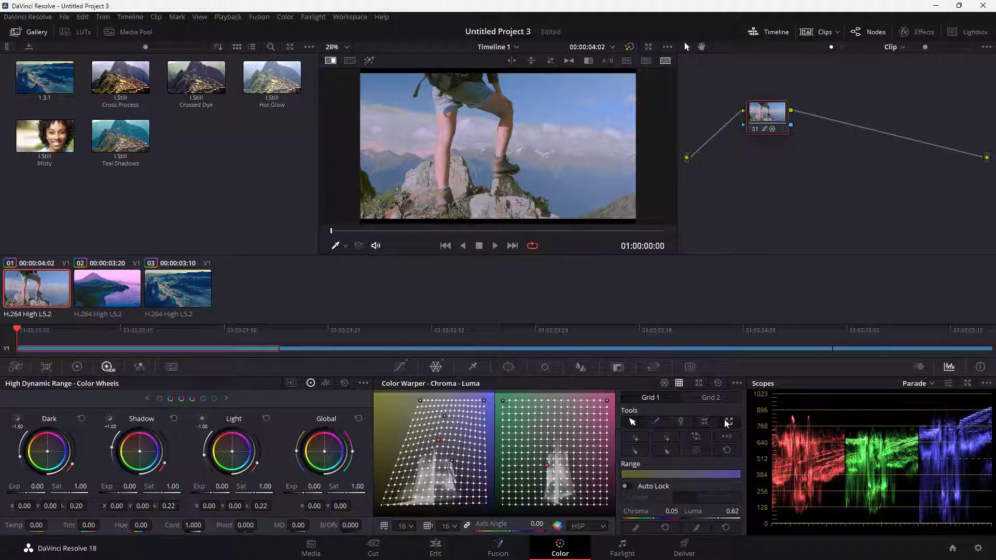
{"action": "left_click", "coordinate": [656, 423]}
{"action": "mouse_move", "coordinate": [467, 426]}
{"action": "left_mouse_down"}
{"action": "mouse_move", "coordinate": [456, 422]}
{"action": "mouse_move", "coordinate": [470, 447]}
{"action": "mouse_move", "coordinate": [449, 437]}
{"action": "left_mouse_up"}
{"action": "left_click", "coordinate": [632, 422]}
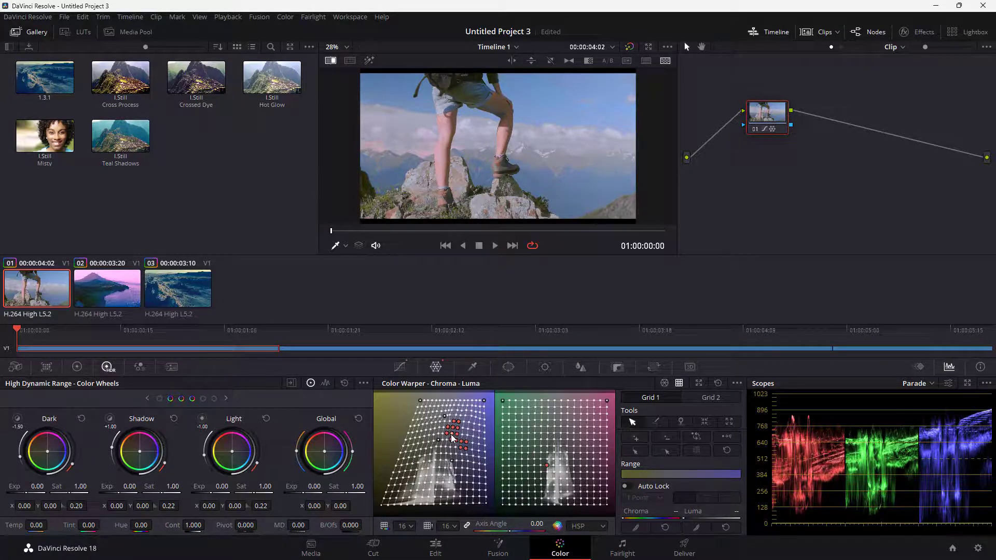
Pin points in grid 1 and shift a bright yellowish point to about chroma -0.09, luma 0.80.
{"action": "left_click", "coordinate": [684, 421]}
{"action": "left_click", "coordinate": [631, 422]}
{"action": "left_click", "coordinate": [414, 426]}
{"action": "left_click_drag", "start_coordinate": [414, 423], "coordinate": [423, 422]}
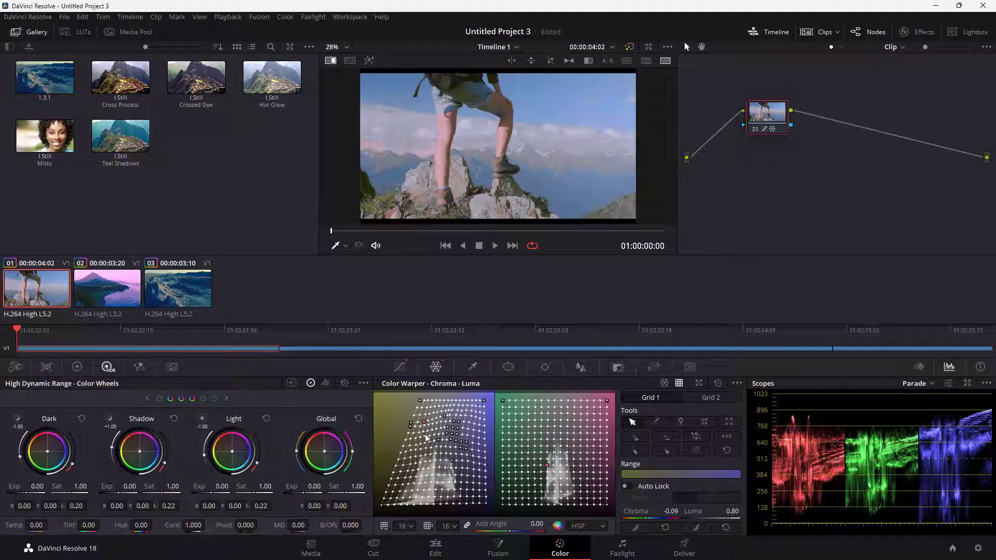
Select a bright blue point in grid 1, expand and shrink the selection around it, and invert the selection.
{"action": "left_click", "coordinate": [469, 426]}
{"action": "left_click", "coordinate": [636, 439]}
{"action": "left_click", "coordinate": [639, 436]}
{"action": "left_click", "coordinate": [639, 436]}
{"action": "left_click", "coordinate": [638, 437]}
{"action": "left_click", "coordinate": [658, 440]}
{"action": "left_click", "coordinate": [658, 439]}
{"action": "left_click", "coordinate": [658, 440]}
{"action": "left_click", "coordinate": [639, 440]}
{"action": "left_click", "coordinate": [692, 437]}
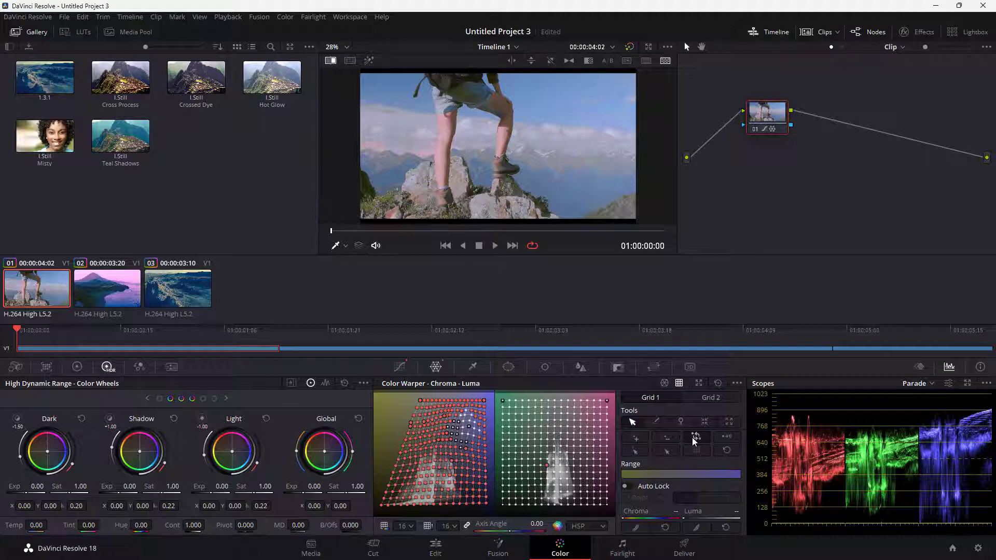
{"action": "left_click", "coordinate": [717, 440]}
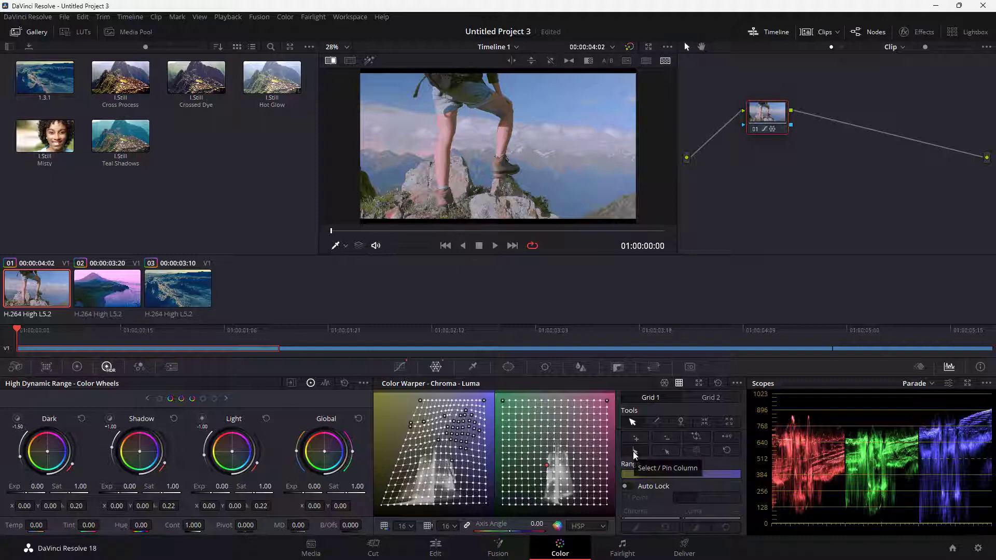
Select a block of points in grid 2 and extend the selection through their columns and rows to the whole grid.
{"action": "left_click_drag", "start_coordinate": [519, 413], "coordinate": [543, 441]}
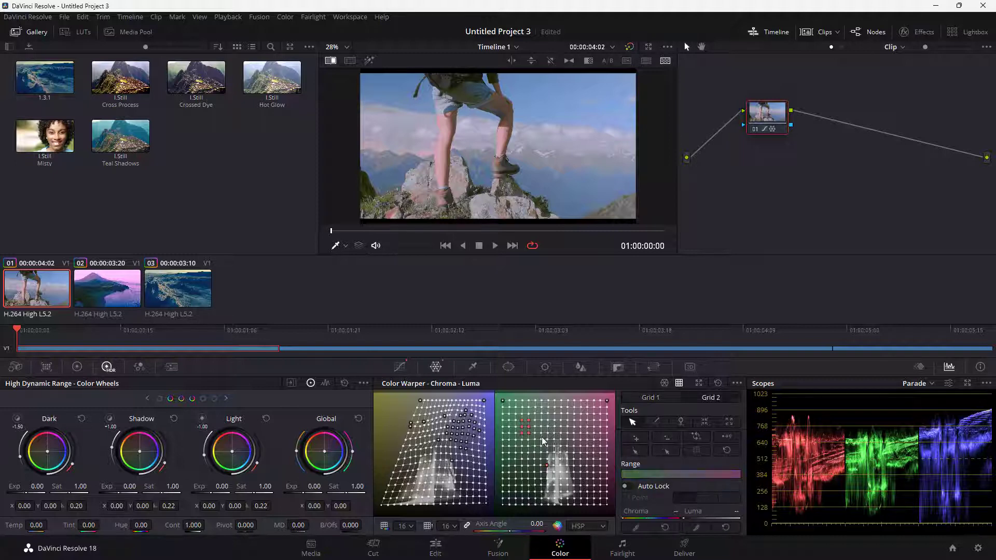
{"action": "left_click", "coordinate": [640, 453]}
{"action": "left_click", "coordinate": [662, 452]}
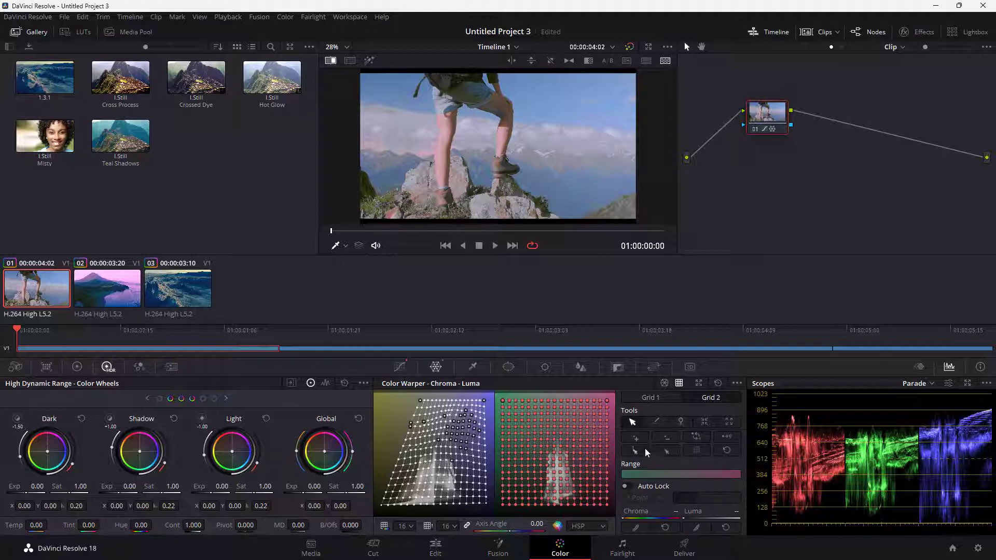
Select a full row of points in grid 1, extend the selection to all its points, and nudge their chroma and luma.
{"action": "left_click", "coordinate": [468, 462]}
{"action": "left_click", "coordinate": [661, 453]}
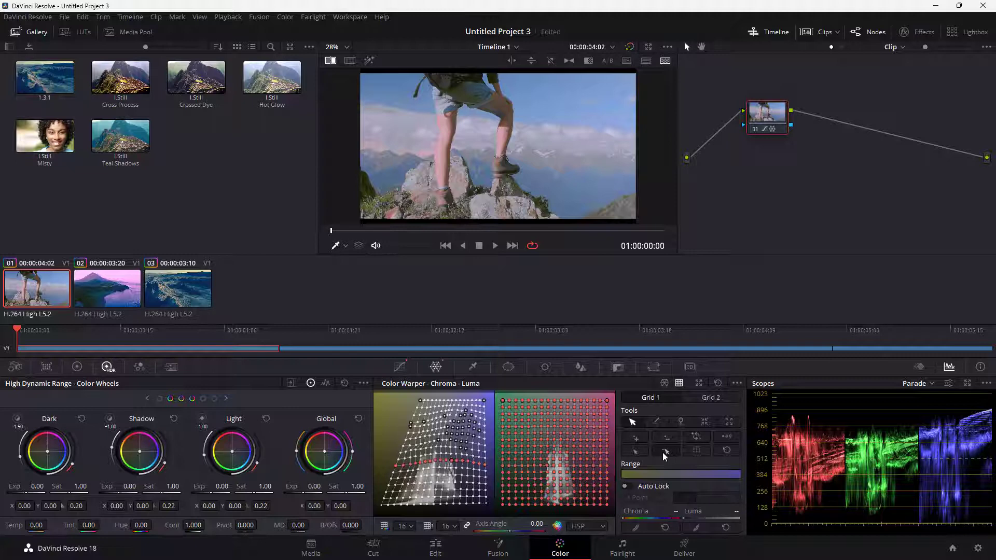
{"action": "left_click", "coordinate": [699, 451]}
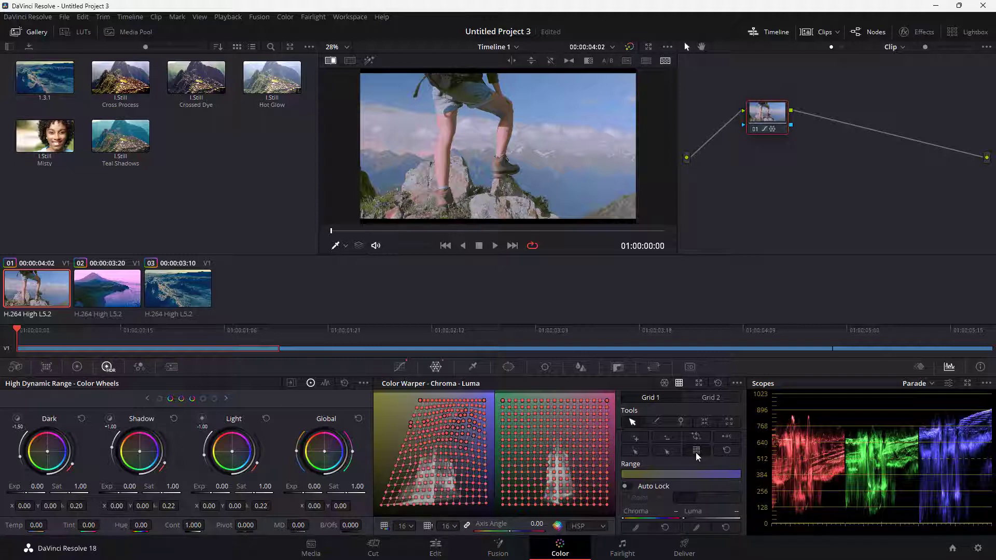
{"action": "mouse_move", "coordinate": [642, 514]}
{"action": "left_mouse_down"}
{"action": "mouse_move", "coordinate": [625, 514]}
{"action": "mouse_move", "coordinate": [638, 514]}
{"action": "left_mouse_up"}
{"action": "left_click_drag", "start_coordinate": [725, 515], "coordinate": [717, 515]}
Reset the selected points in both grids, box-selecting the remaining warped points of grid 1 to reset them too.
{"action": "left_click", "coordinate": [710, 397]}
{"action": "left_click", "coordinate": [726, 450]}
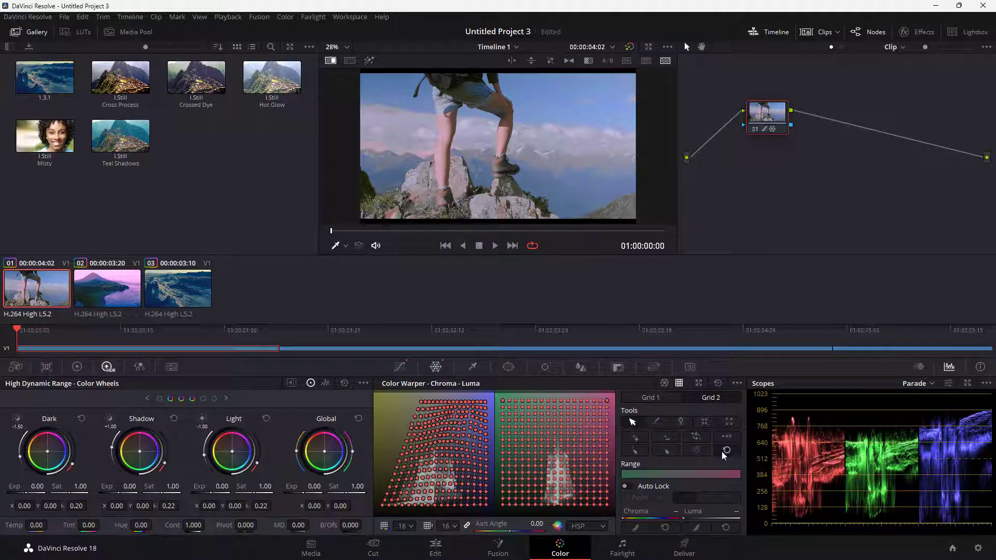
{"action": "left_click_drag", "start_coordinate": [398, 398], "coordinate": [477, 489]}
{"action": "left_click", "coordinate": [727, 451]}
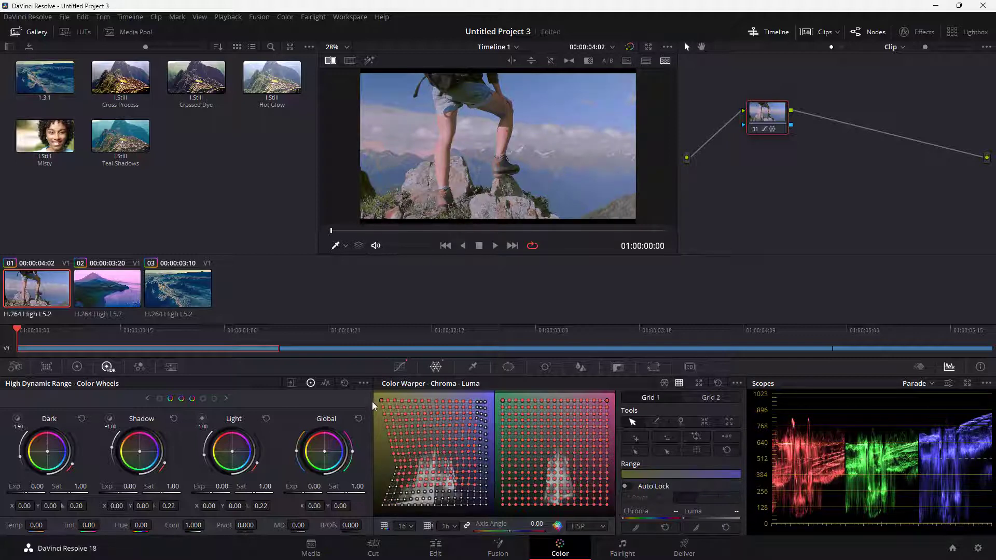
{"action": "left_click_drag", "start_coordinate": [412, 441], "coordinate": [489, 514]}
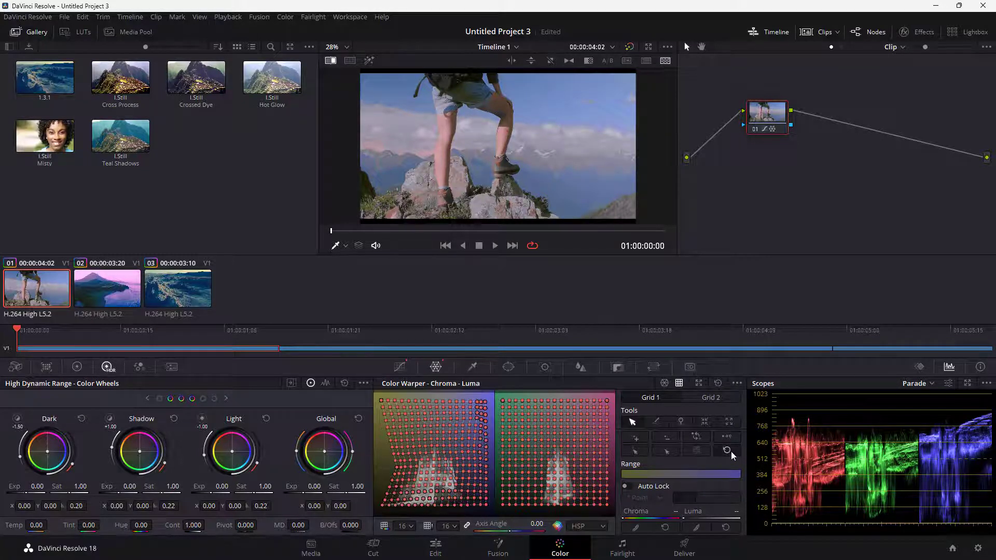
{"action": "left_click", "coordinate": [727, 450]}
Clear the point selection in grid 2 and grid 1 by inverting the fully selected grids.
{"action": "left_click", "coordinate": [509, 397]}
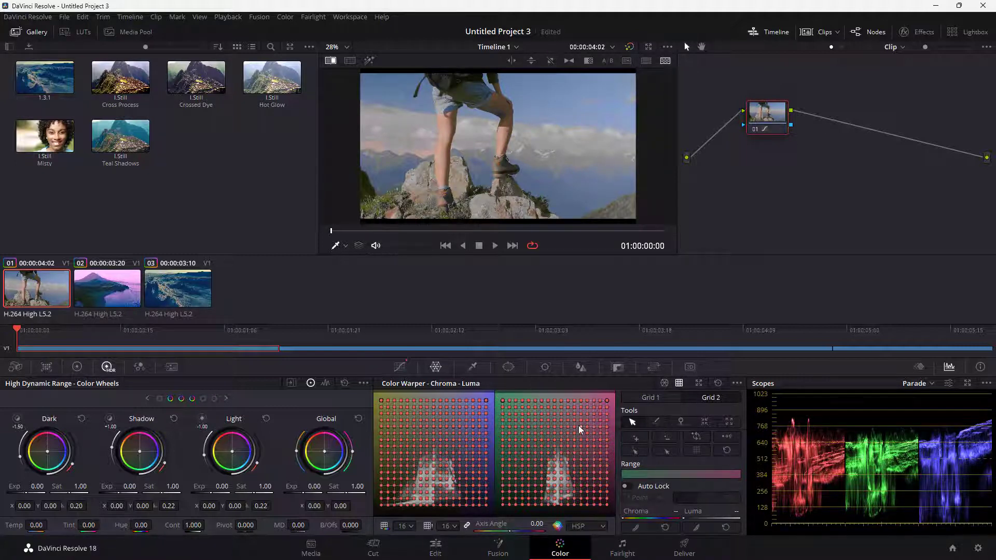
{"action": "left_click", "coordinate": [694, 438]}
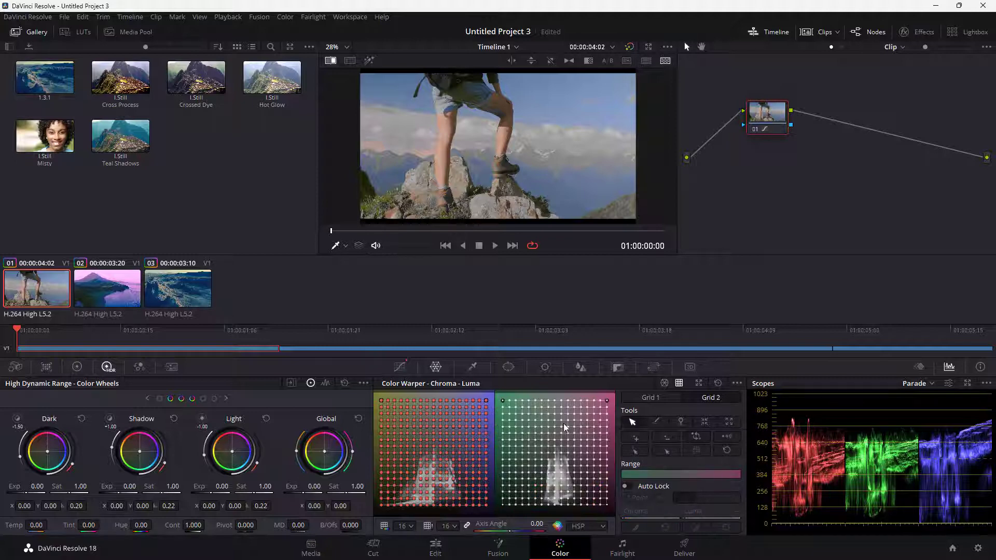
{"action": "left_click", "coordinate": [436, 427]}
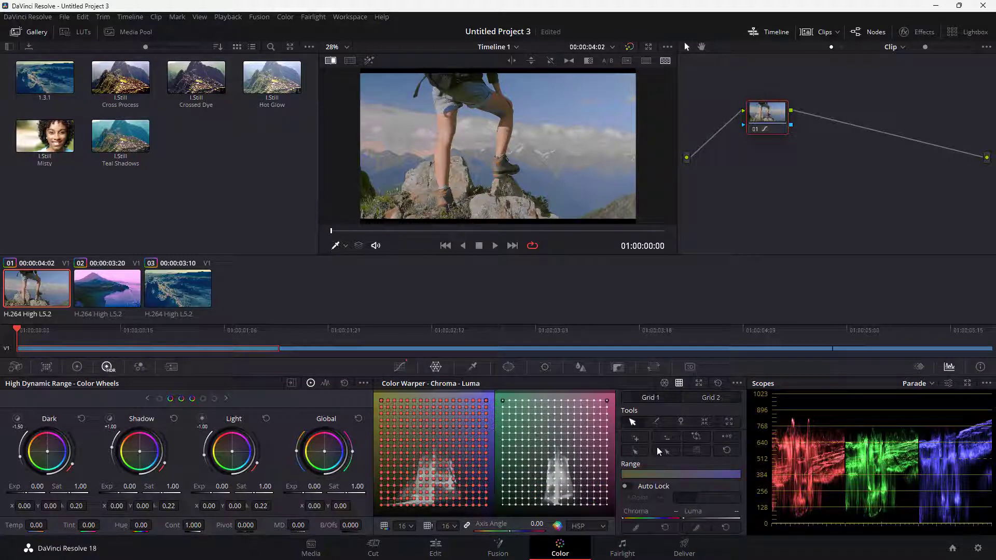
{"action": "left_click", "coordinate": [692, 437]}
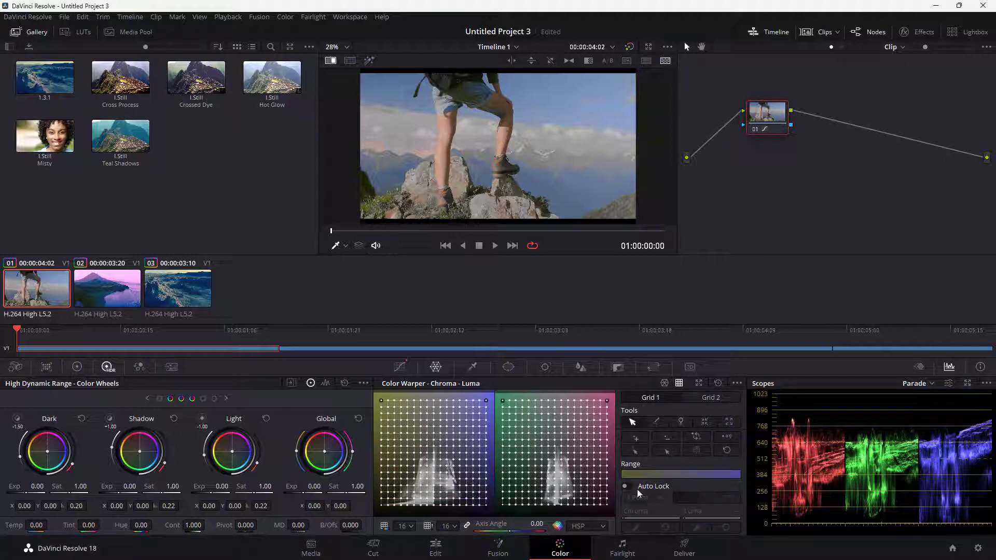
Use the Range control to select the central neutral chroma columns in grid 1 and in grid 2.
{"action": "mouse_move", "coordinate": [673, 473]}
{"action": "left_mouse_down"}
{"action": "mouse_move", "coordinate": [703, 474]}
{"action": "mouse_move", "coordinate": [660, 474]}
{"action": "mouse_move", "coordinate": [699, 474]}
{"action": "left_mouse_up"}
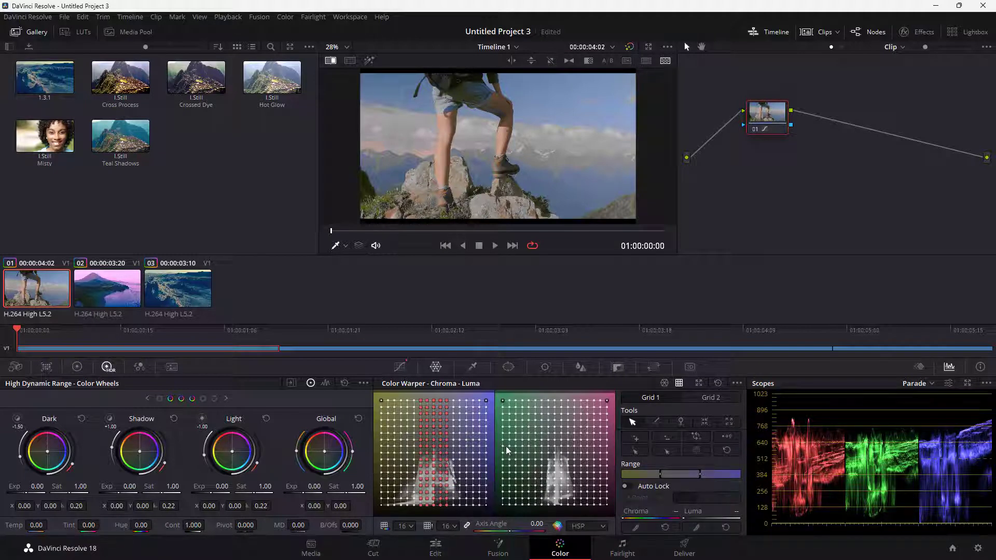
{"action": "left_click", "coordinate": [535, 434]}
{"action": "left_click_drag", "start_coordinate": [666, 473], "coordinate": [713, 475]}
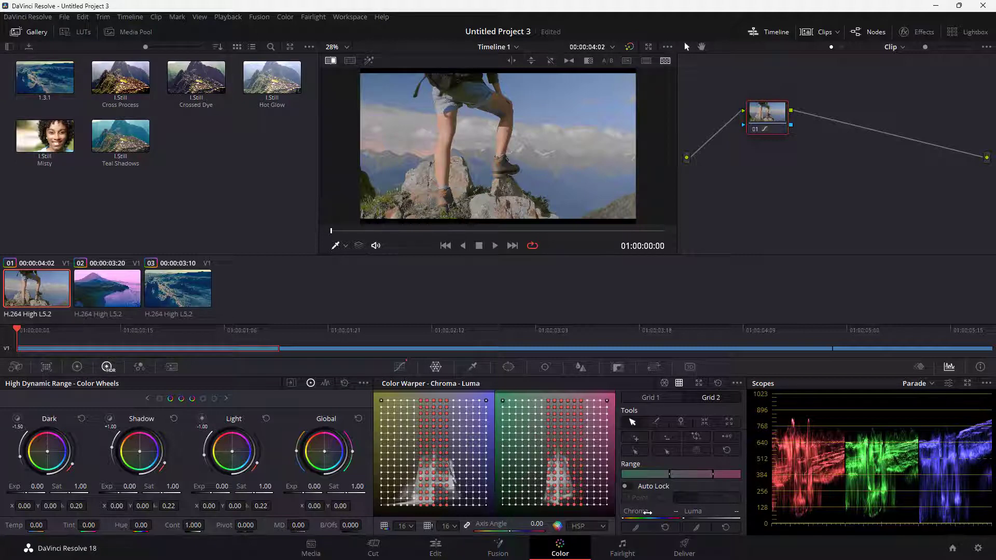
Nudge the chroma and luma of the selected columns in grid 2, and warp them brighter and toward green with chroma smoothing.
{"action": "mouse_move", "coordinate": [648, 517]}
{"action": "left_mouse_down"}
{"action": "mouse_move", "coordinate": [636, 517]}
{"action": "mouse_move", "coordinate": [657, 517]}
{"action": "mouse_move", "coordinate": [644, 517]}
{"action": "left_mouse_up"}
{"action": "mouse_move", "coordinate": [712, 516]}
{"action": "left_mouse_down"}
{"action": "mouse_move", "coordinate": [723, 517]}
{"action": "mouse_move", "coordinate": [697, 517]}
{"action": "mouse_move", "coordinate": [719, 516]}
{"action": "mouse_move", "coordinate": [709, 517]}
{"action": "left_mouse_up"}
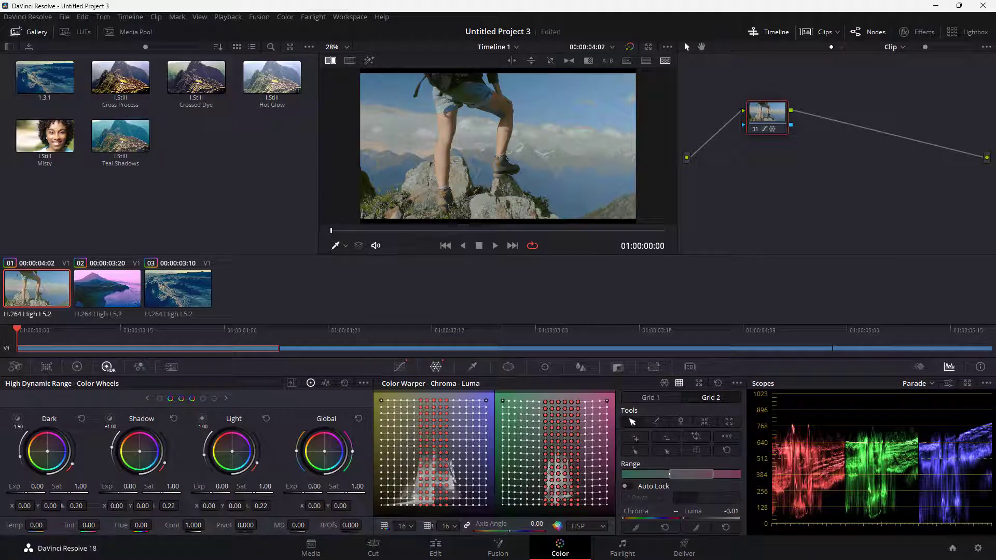
{"action": "left_click_drag", "start_coordinate": [558, 454], "coordinate": [548, 429]}
{"action": "left_click", "coordinate": [638, 529]}
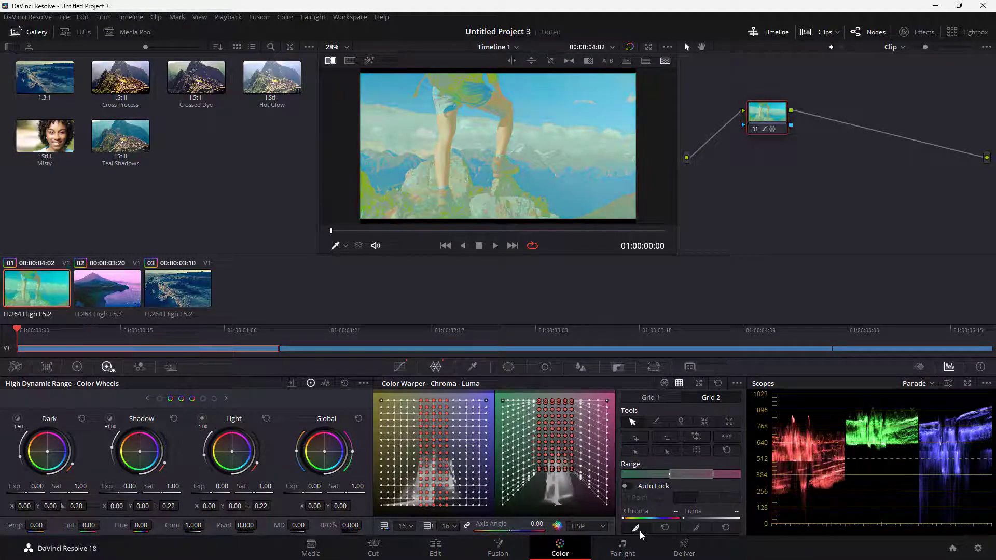
Box-select the raised central points in grid 2, warp them slightly darker and toward green, and smooth their chroma repeatedly.
{"action": "left_click_drag", "start_coordinate": [531, 391], "coordinate": [592, 482]}
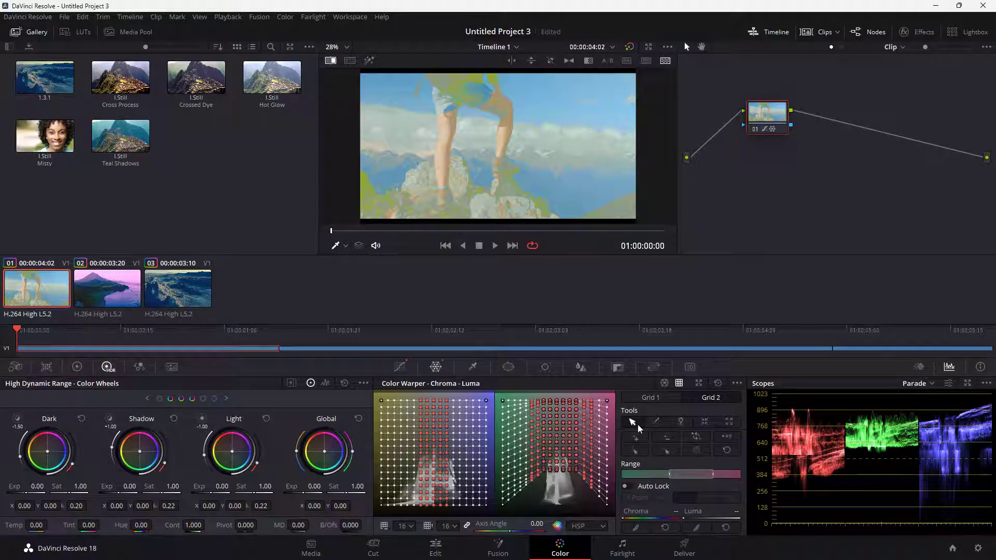
{"action": "left_click_drag", "start_coordinate": [556, 428], "coordinate": [548, 440]}
{"action": "left_click", "coordinate": [640, 531]}
{"action": "left_click", "coordinate": [641, 531]}
{"action": "left_click", "coordinate": [640, 531]}
{"action": "left_click", "coordinate": [641, 531]}
{"action": "left_click", "coordinate": [641, 530]}
{"action": "left_click", "coordinate": [641, 531]}
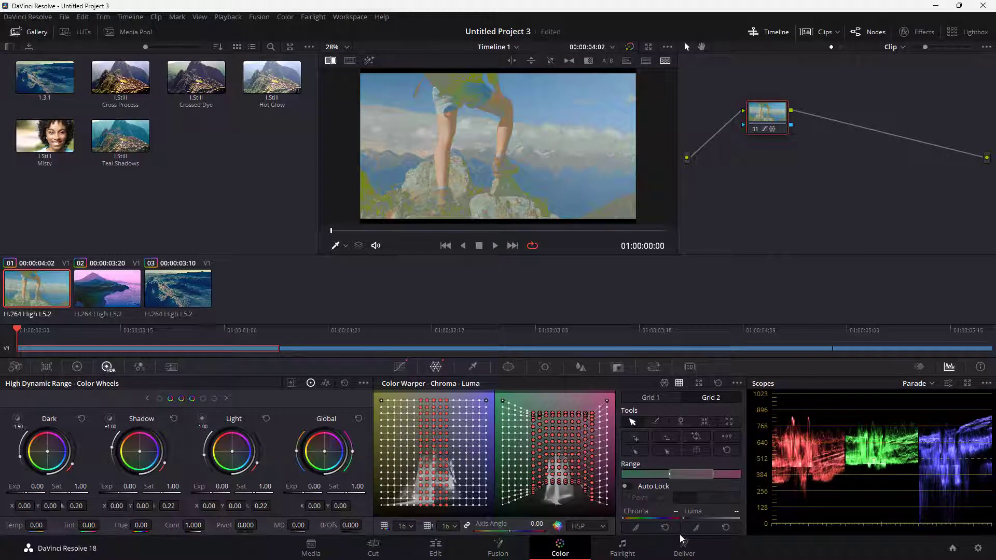
Reset the chroma of the selected points in grid 2, and clear all their remaining adjustments.
{"action": "left_click", "coordinate": [670, 527]}
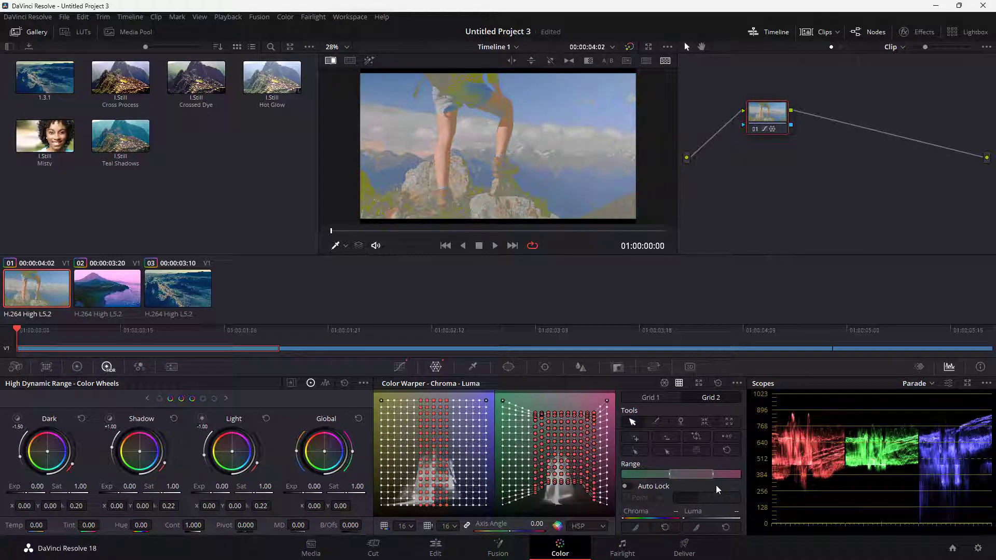
{"action": "left_click", "coordinate": [726, 450]}
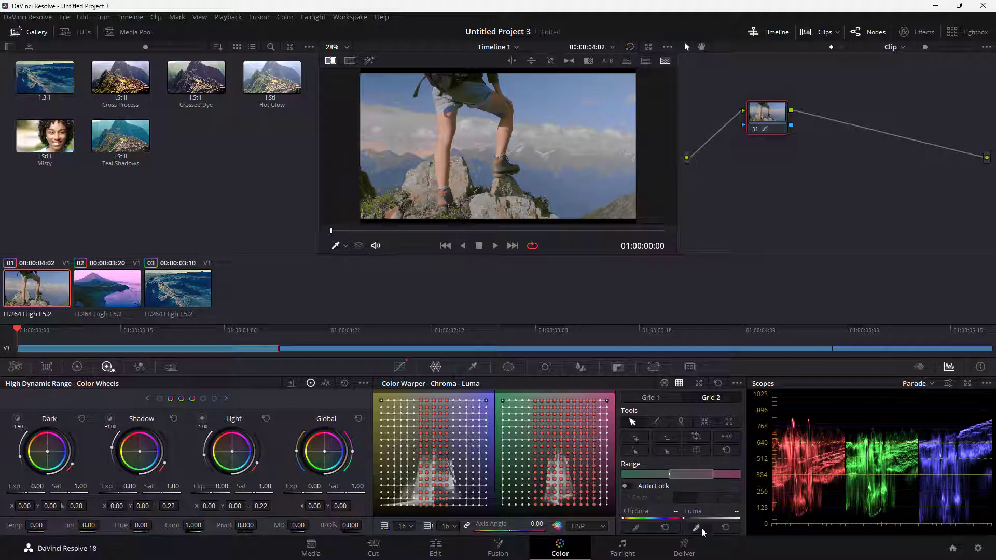
Warp the selected points of grid 2 slightly darker with repeated luma smoothing, and reset their luma.
{"action": "left_click_drag", "start_coordinate": [548, 443], "coordinate": [546, 449]}
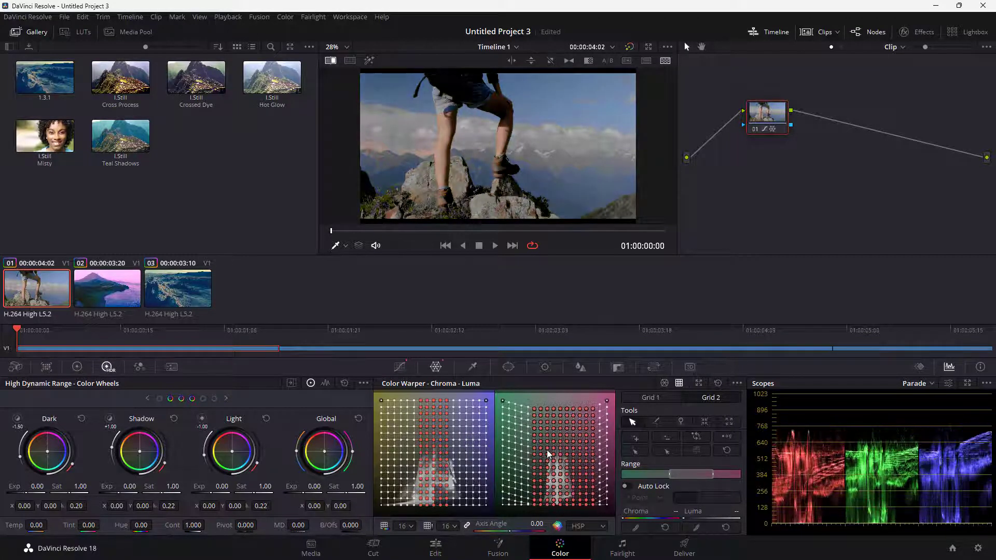
{"action": "left_click", "coordinate": [696, 527]}
{"action": "left_click", "coordinate": [695, 527]}
{"action": "left_click", "coordinate": [695, 527]}
{"action": "left_click", "coordinate": [696, 528]}
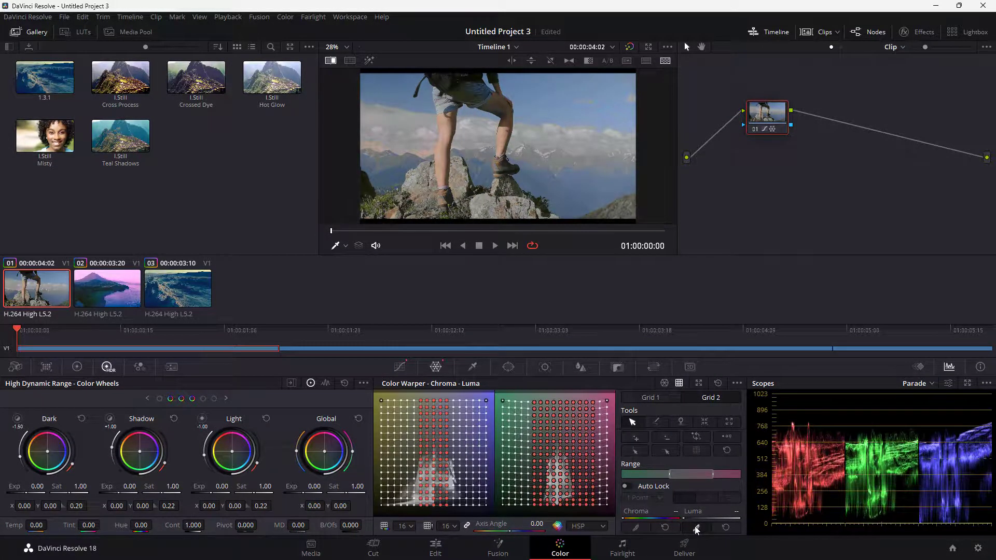
{"action": "left_click", "coordinate": [730, 528]}
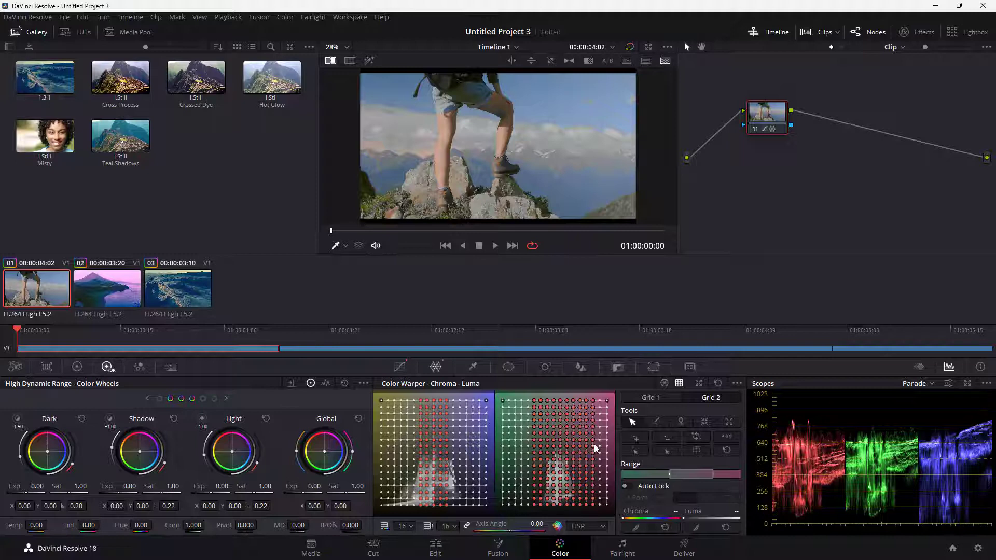
Push the surrounding control points outward at three spots in grid 2.
{"action": "left_click", "coordinate": [728, 422]}
{"action": "left_click", "coordinate": [533, 430]}
{"action": "left_click", "coordinate": [567, 435]}
{"action": "left_click", "coordinate": [568, 465]}
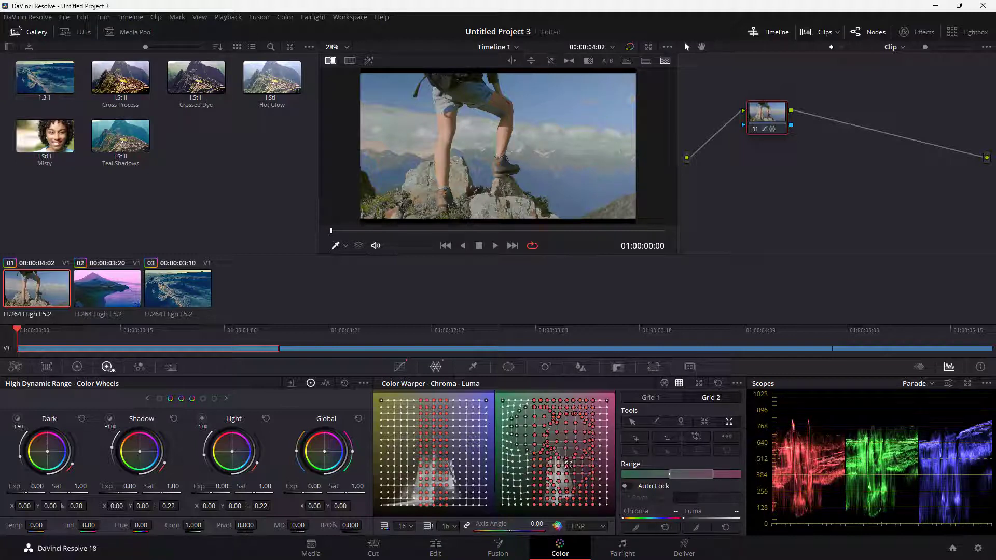
Pull the surrounding control points inward at one green spot in grid 2 and three central spots in grid 1, and save the project.
{"action": "left_click", "coordinate": [705, 421]}
{"action": "left_click", "coordinate": [515, 442]}
{"action": "left_click", "coordinate": [426, 436]}
{"action": "left_click", "coordinate": [437, 474]}
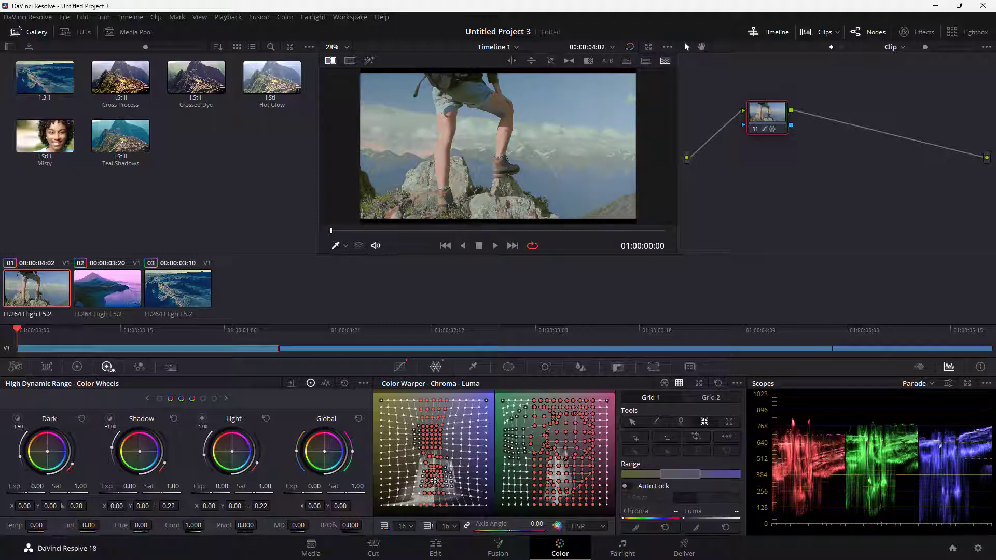
{"action": "left_click", "coordinate": [446, 411]}
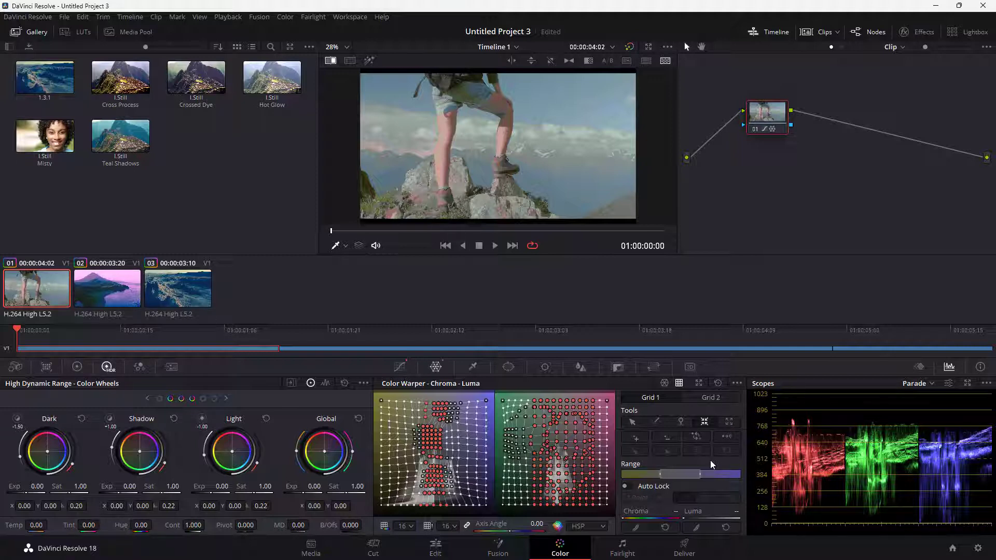
{"action": "key", "text": "ctrl+s"}
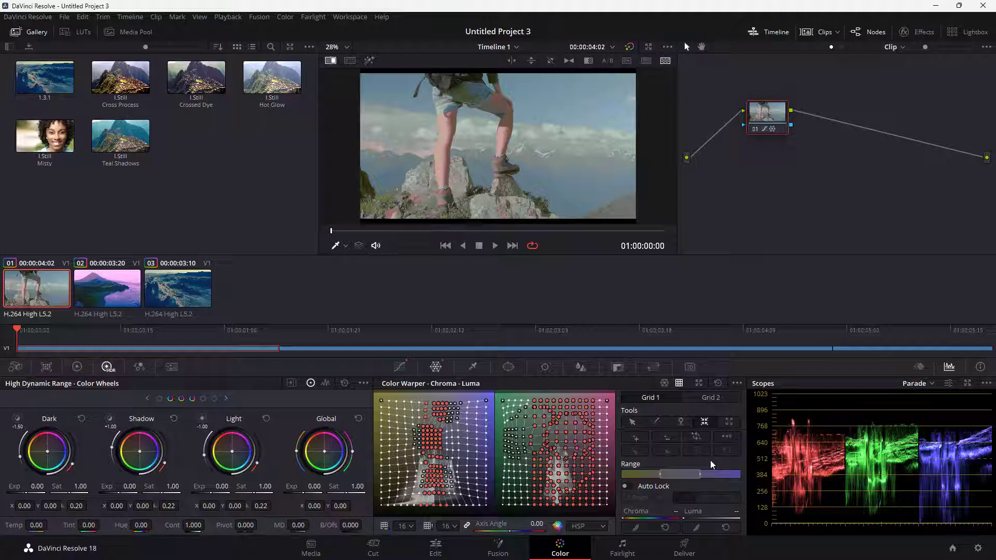